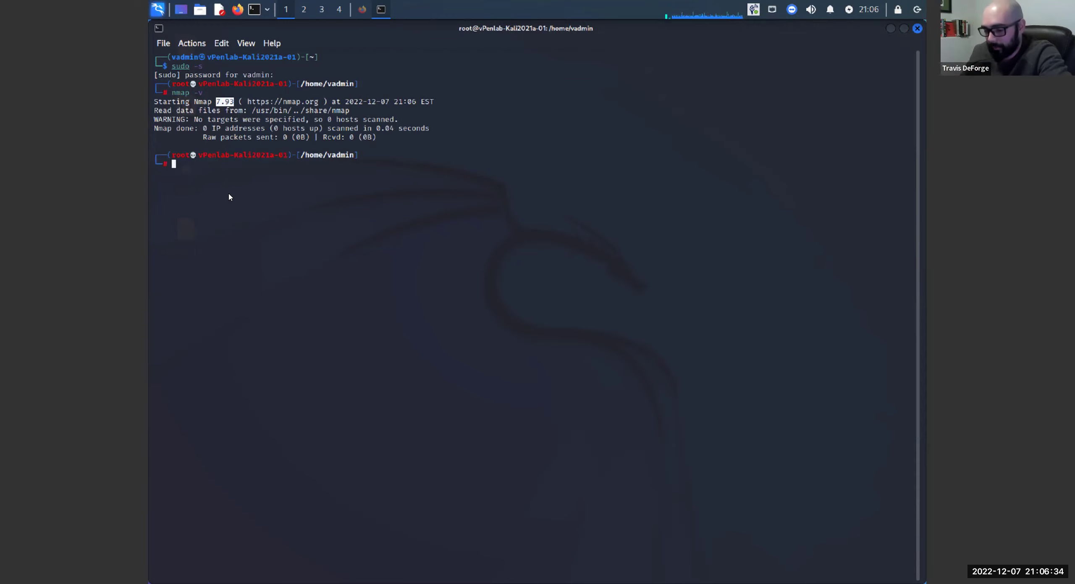
Change into the legion folder and launch Legion with python3 legion.py
type("cd legion")
key("Return")
type("py")
key("Right")
key("Return")
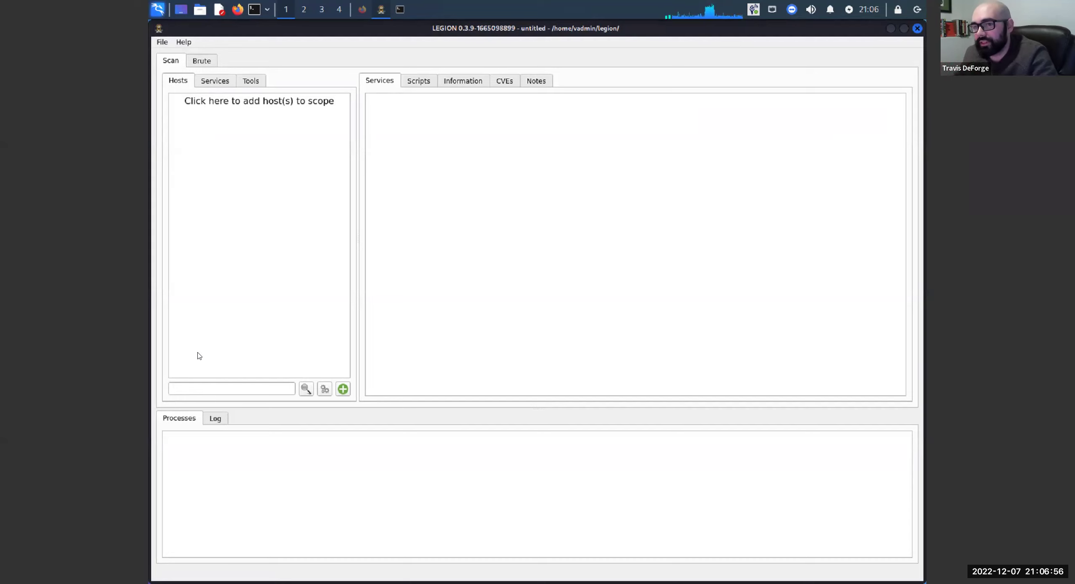
Open the add-hosts dialog and enter 10.0.10.0/24 as the target range
left_click(256, 136)
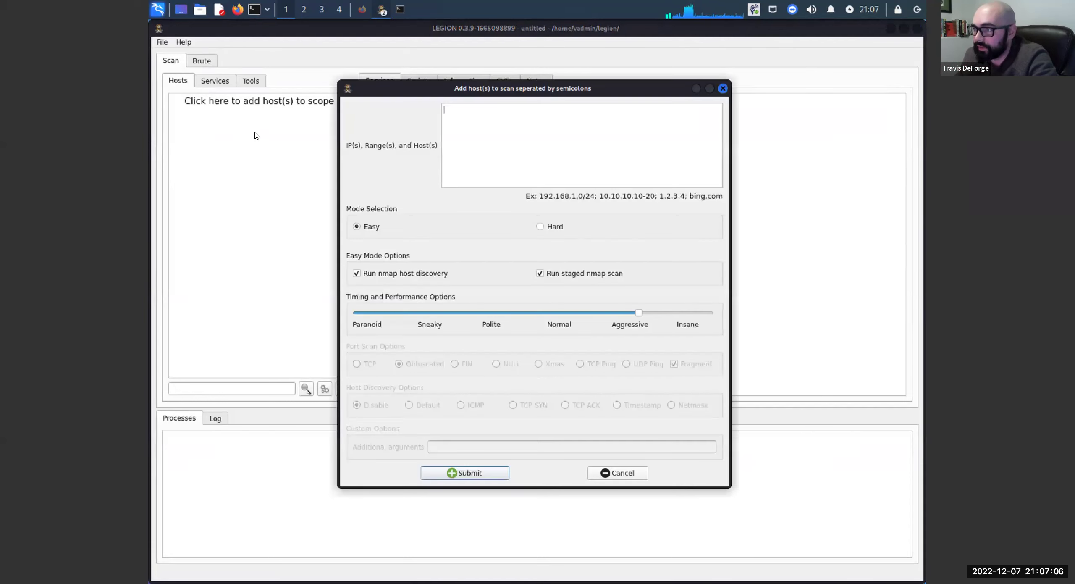
left_click_drag(490, 93, 469, 92)
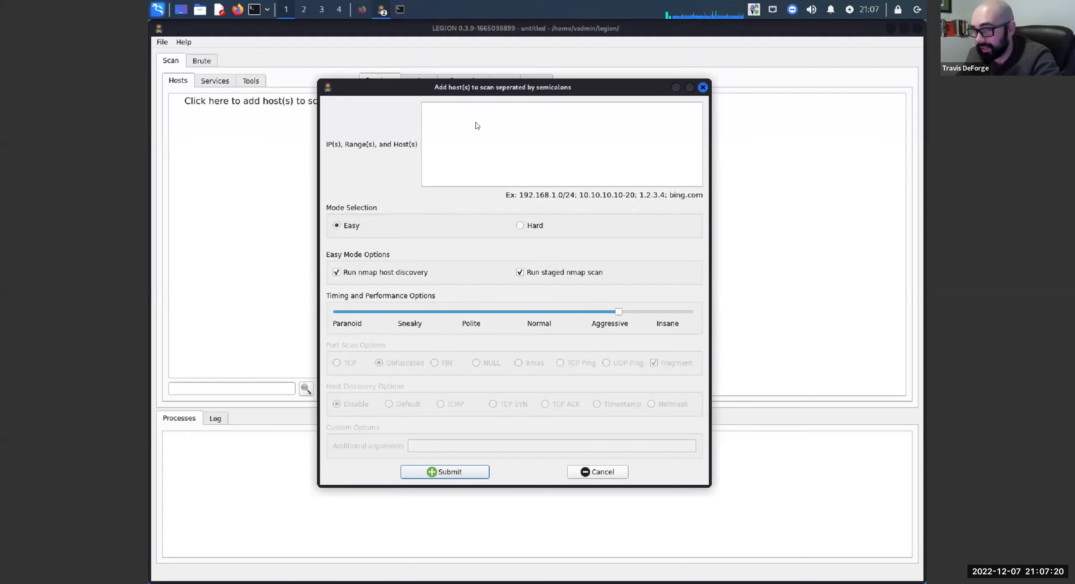
type("10.0.10.0/24")
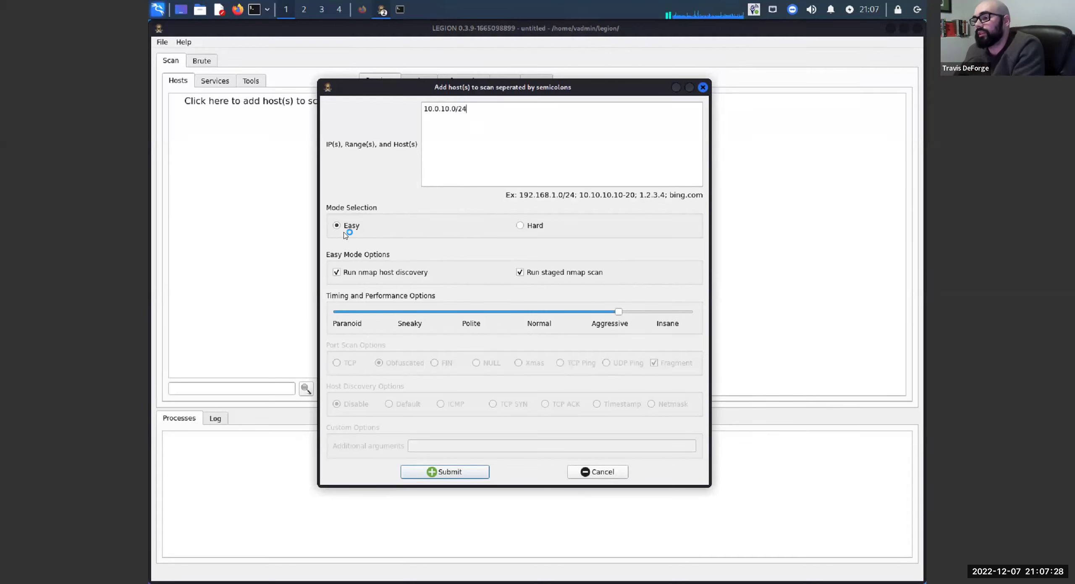
left_click(337, 273)
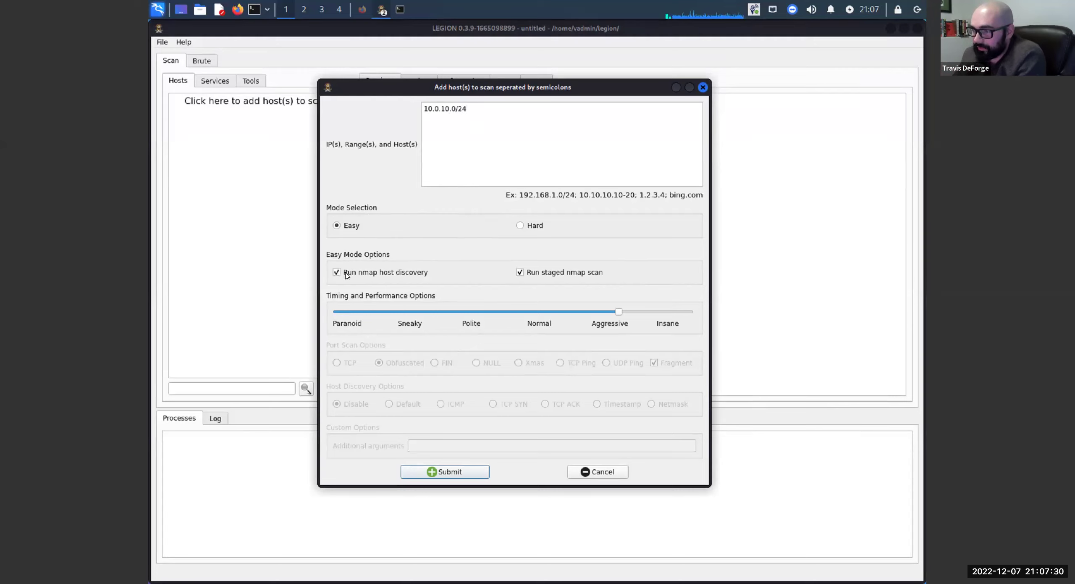
left_click(521, 275)
left_click(521, 275)
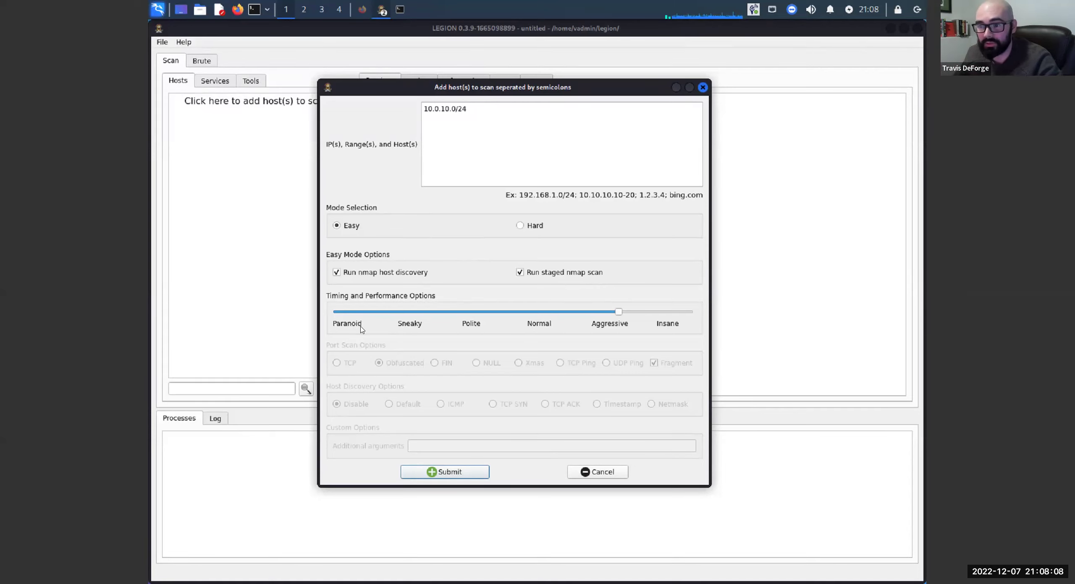
left_click_drag(618, 311, 467, 315)
left_click(541, 312)
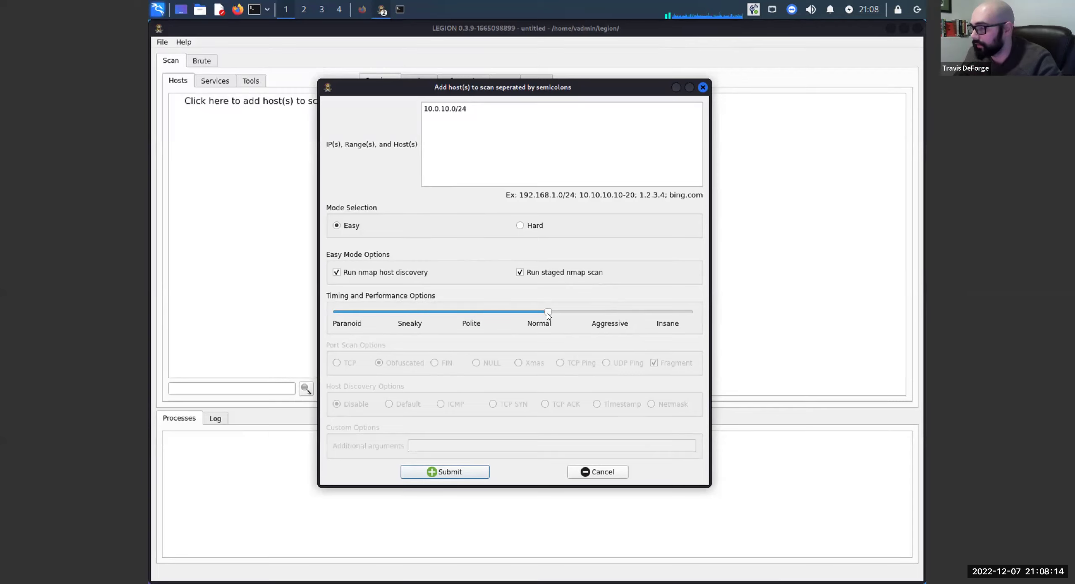
left_click(596, 313)
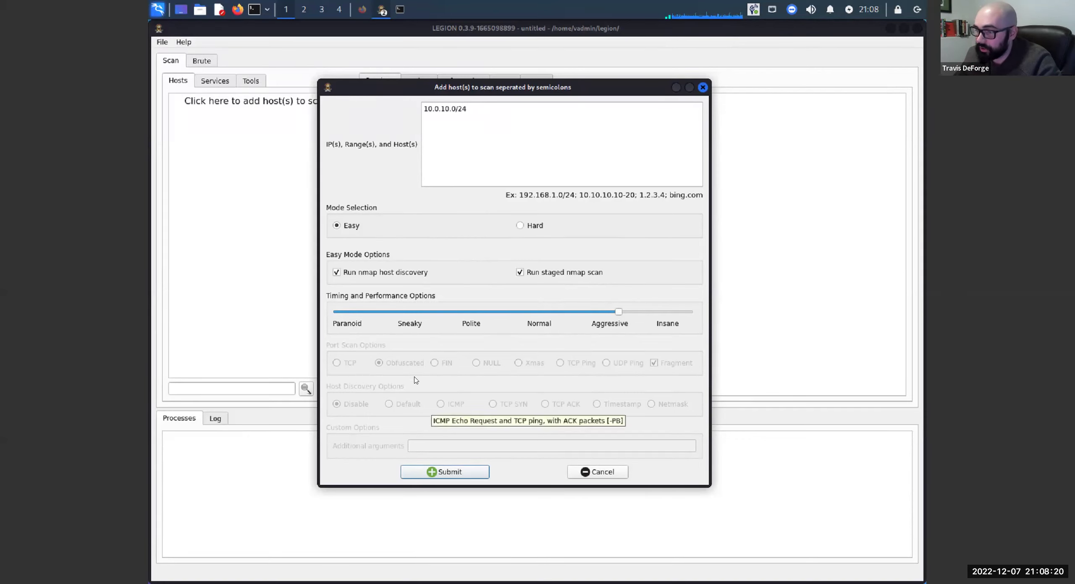
Switch to Hard mode with a TCP scan, fragmentation off and default host discovery
left_click(521, 227)
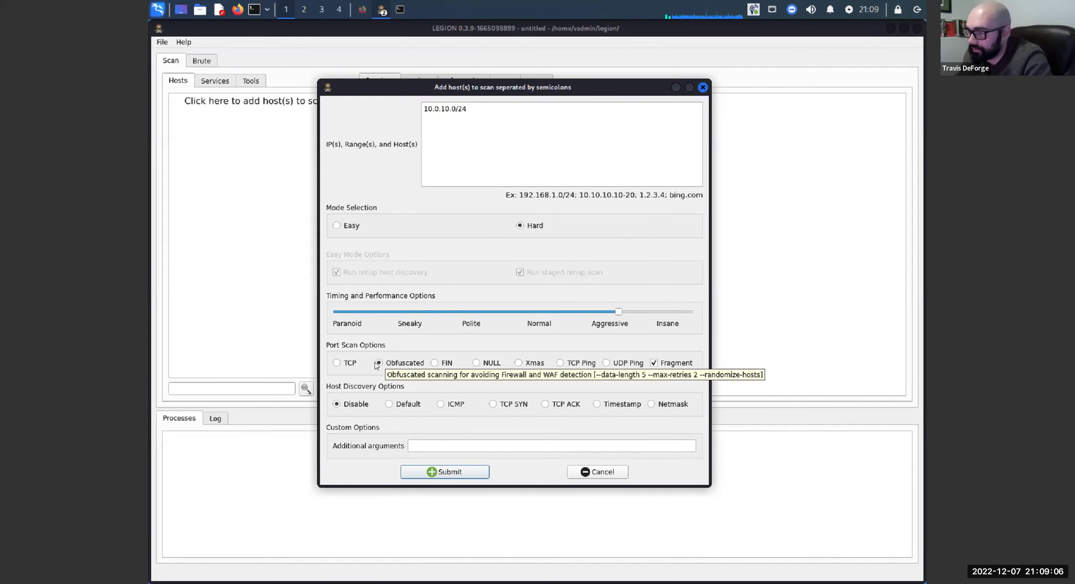
left_click(338, 364)
left_click(656, 364)
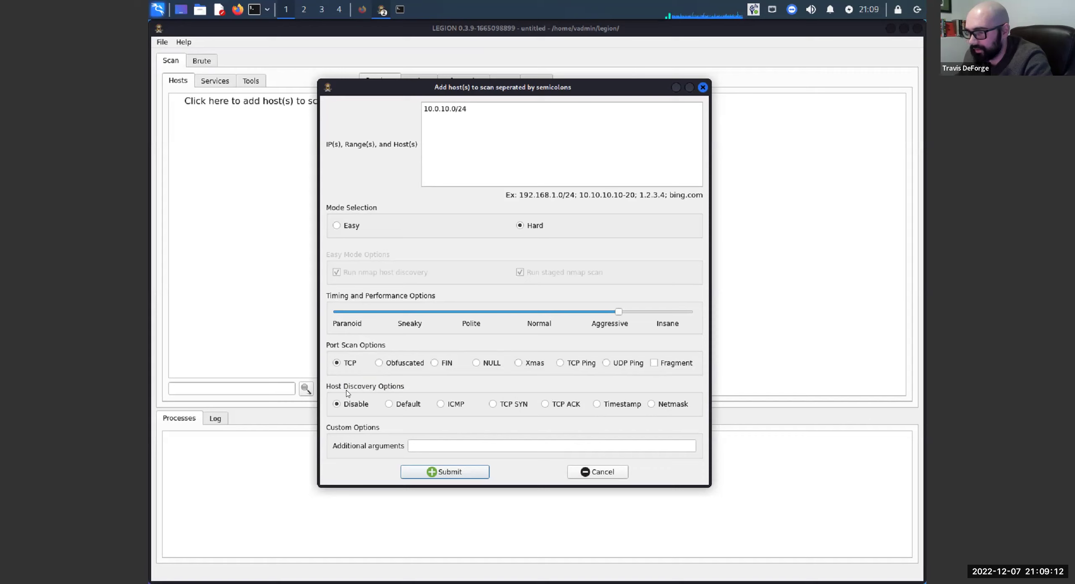
left_click(391, 405)
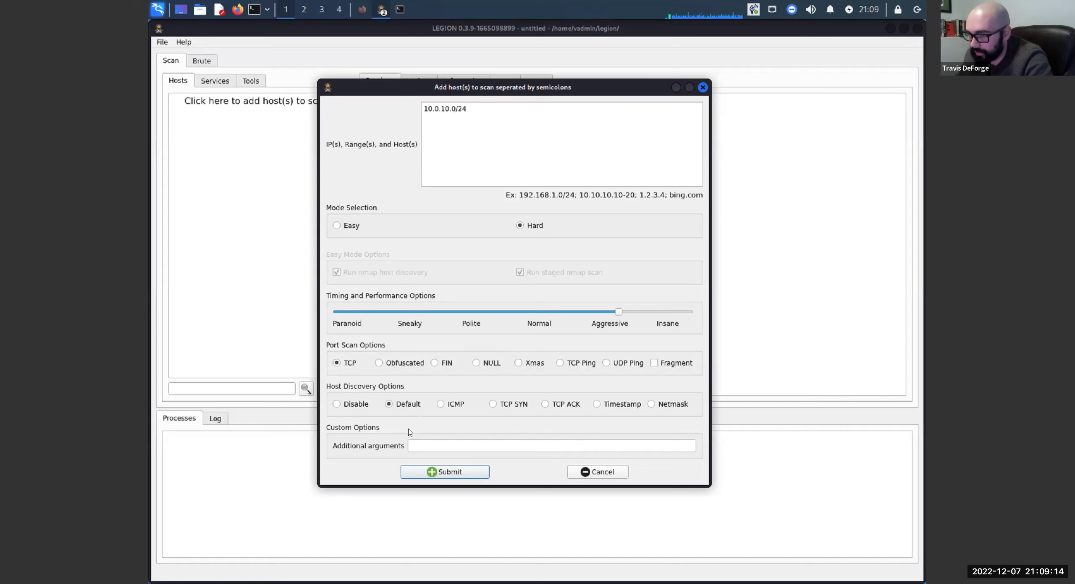
Leave the additional nmap arguments empty and submit the scan of 10.0.10.0/24
left_click(435, 448)
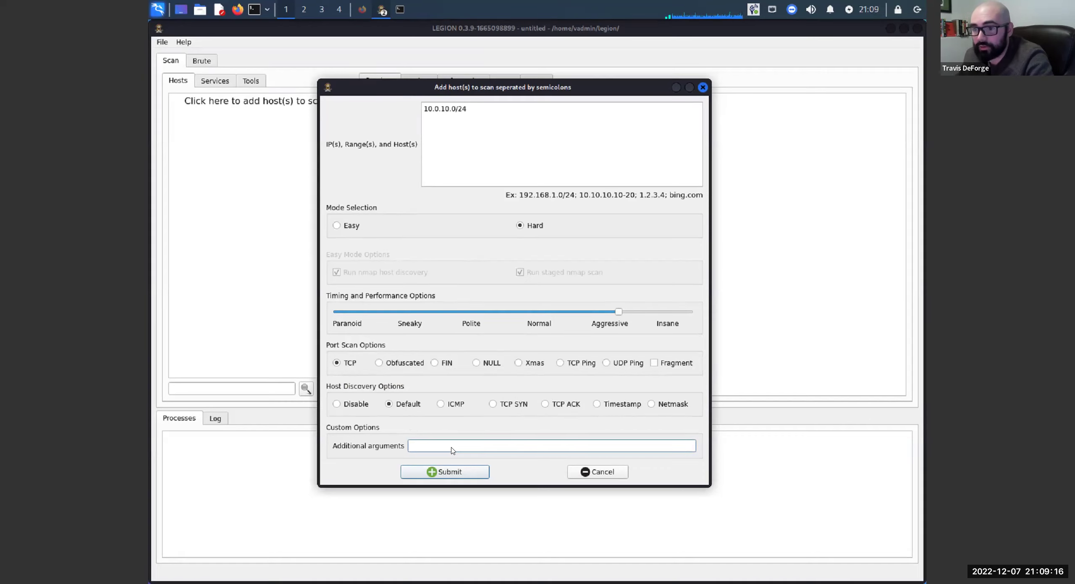
type("-O")
key("BackSpace")
type("A ")
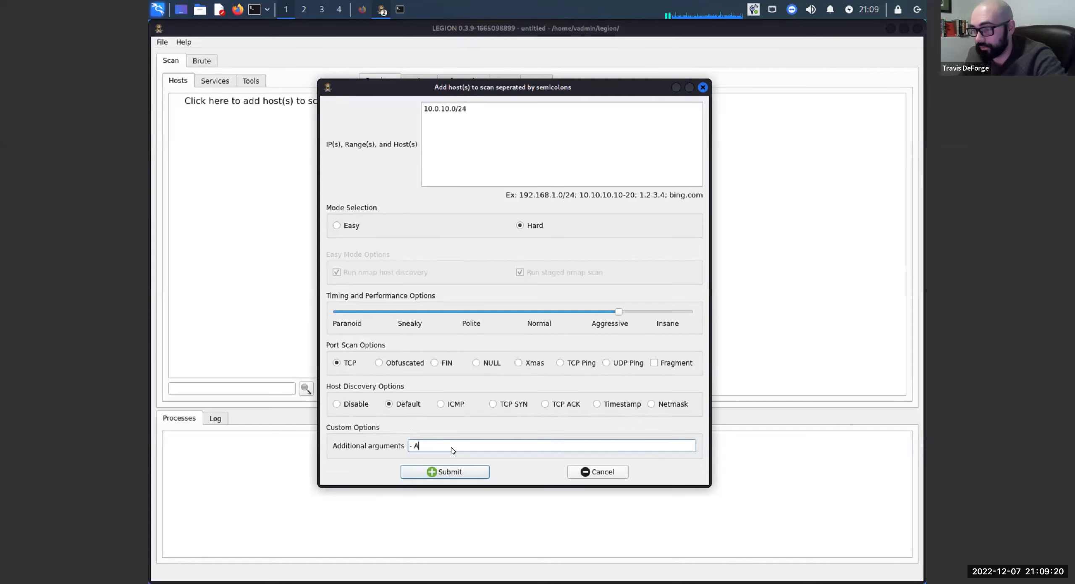
type("-sV")
key("BackSpace")
key("BackSpace")
type("sV")
key("BackSpace")
key("BackSpace")
key("BackSpace")
key("BackSpace")
type("-")
key("BackSpace")
key("BackSpace")
key("BackSpace")
key("BackSpace")
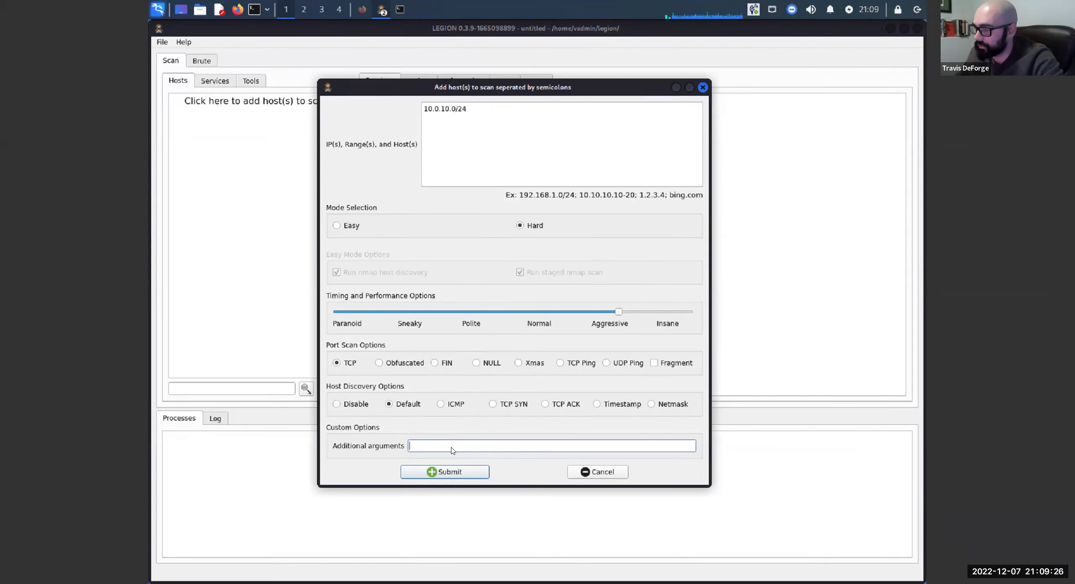
left_click(449, 475)
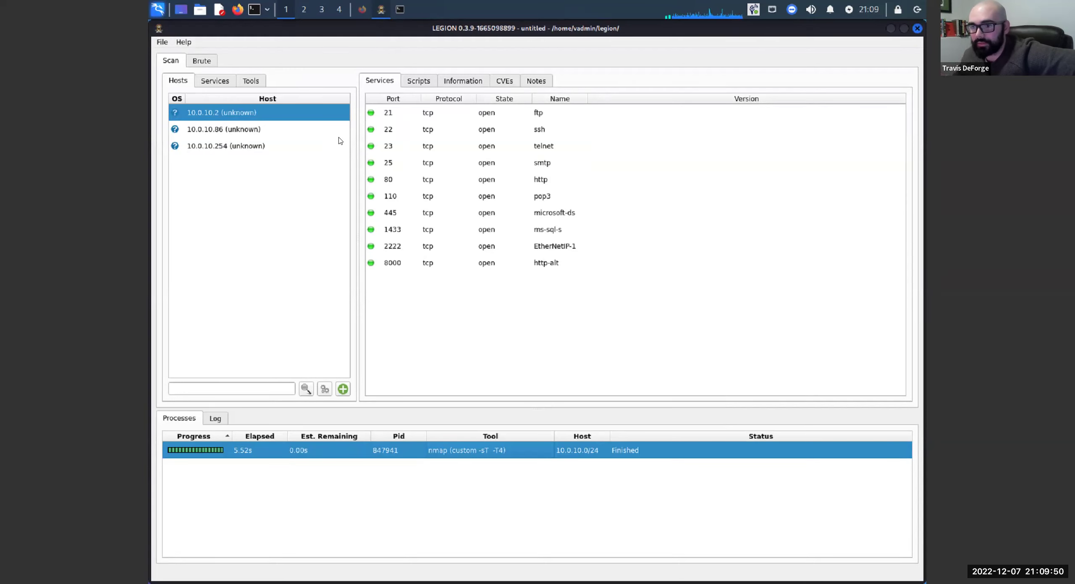
Check 10.0.10.2's host information, then return to its ten open TCP ports
left_click(463, 82)
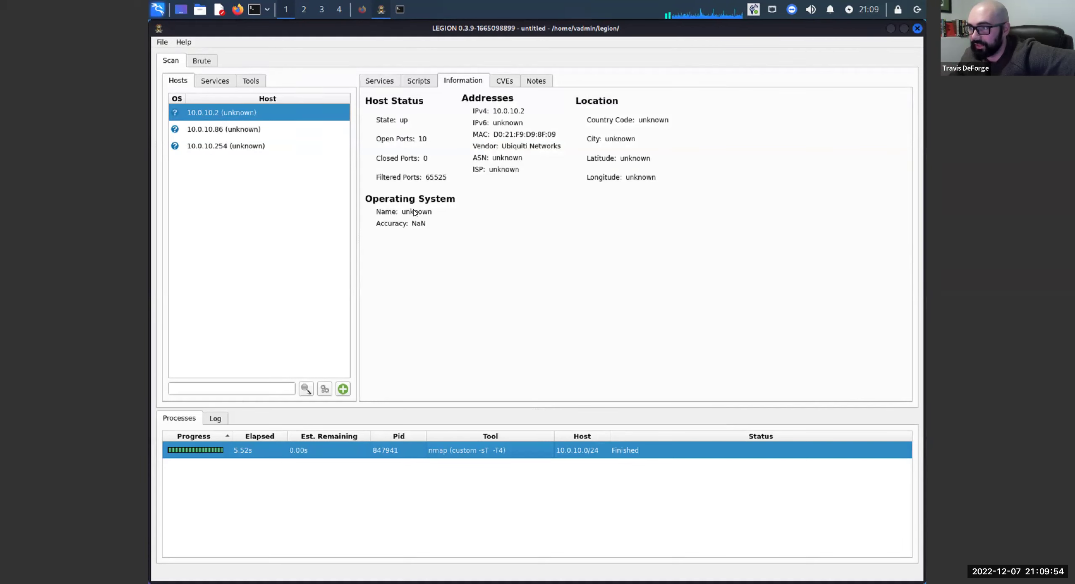
left_click(380, 81)
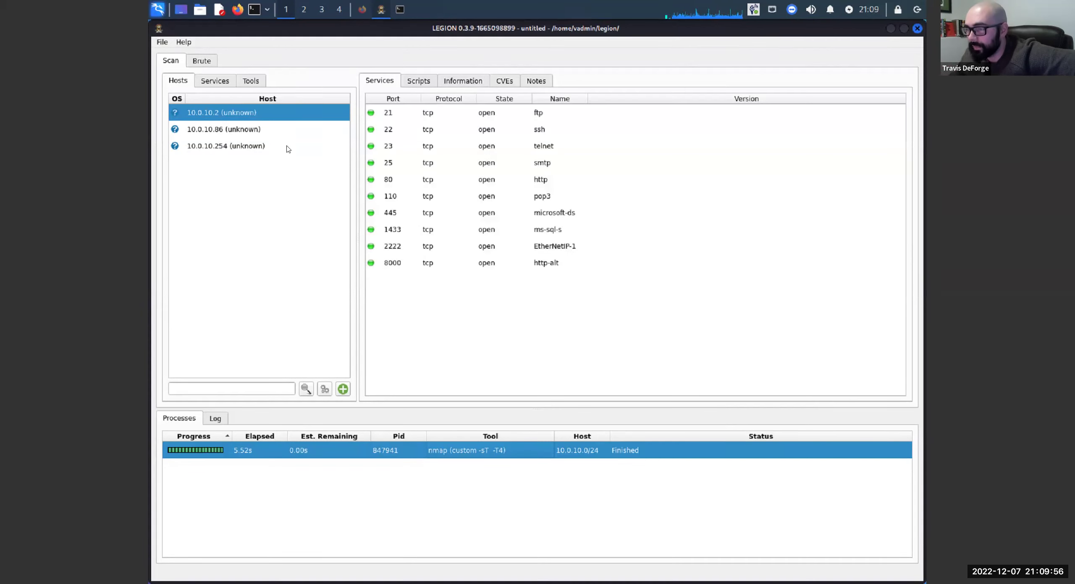
List which hosts run http, then select host 10.0.10.86 in the Hosts list
left_click(215, 81)
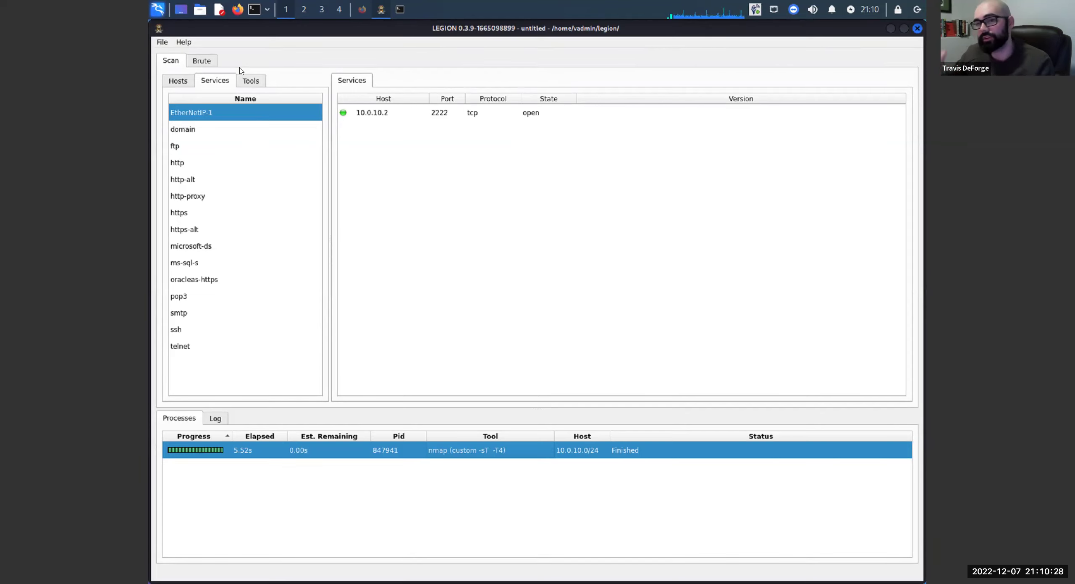
left_click(188, 168)
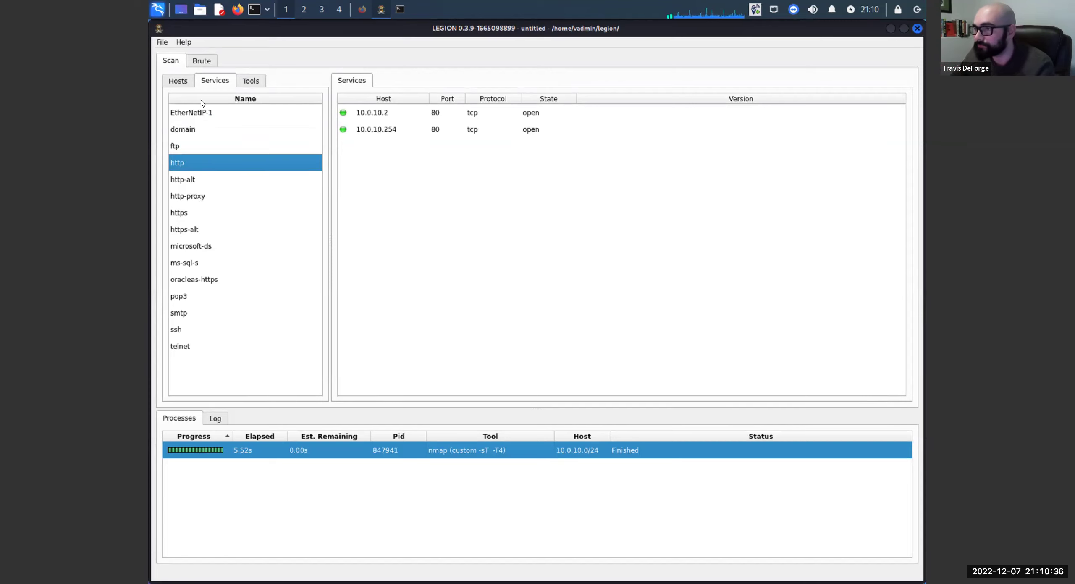
left_click(178, 80)
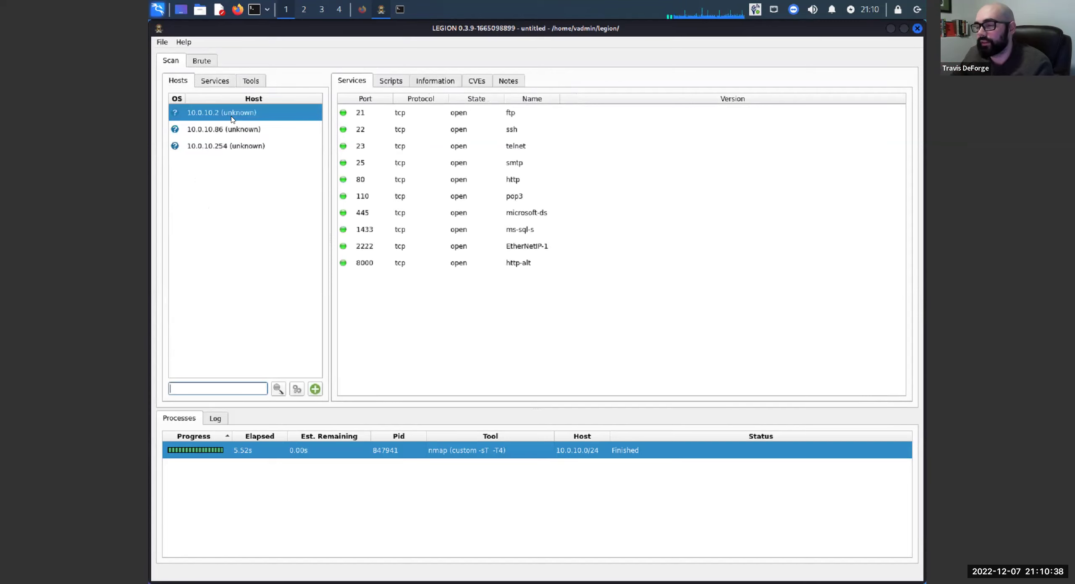
left_click(209, 133)
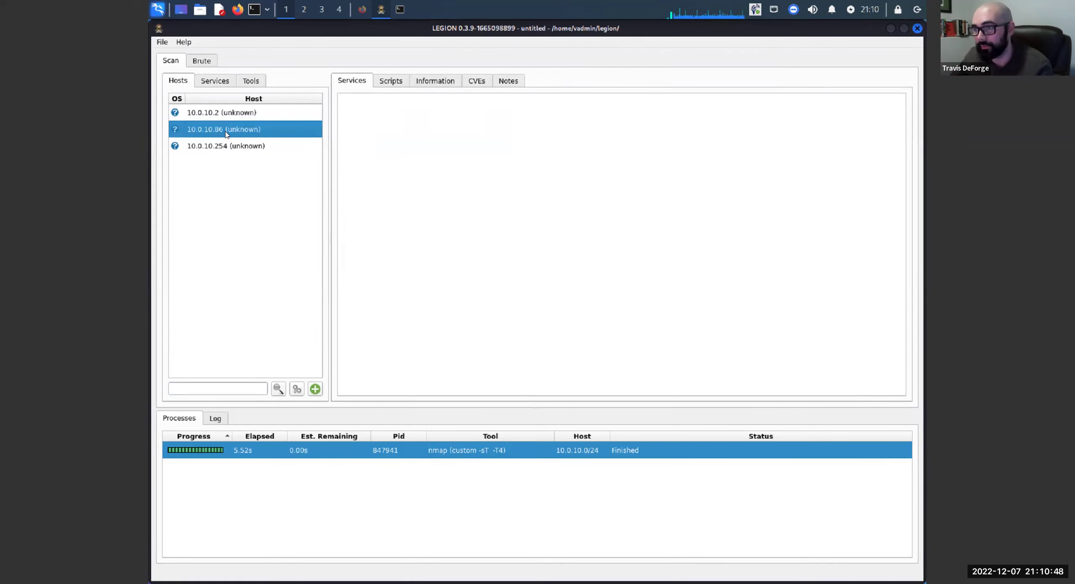
Delete host 10.0.10.86, then bring up the context menu for 10.0.10.2
right_click(226, 134)
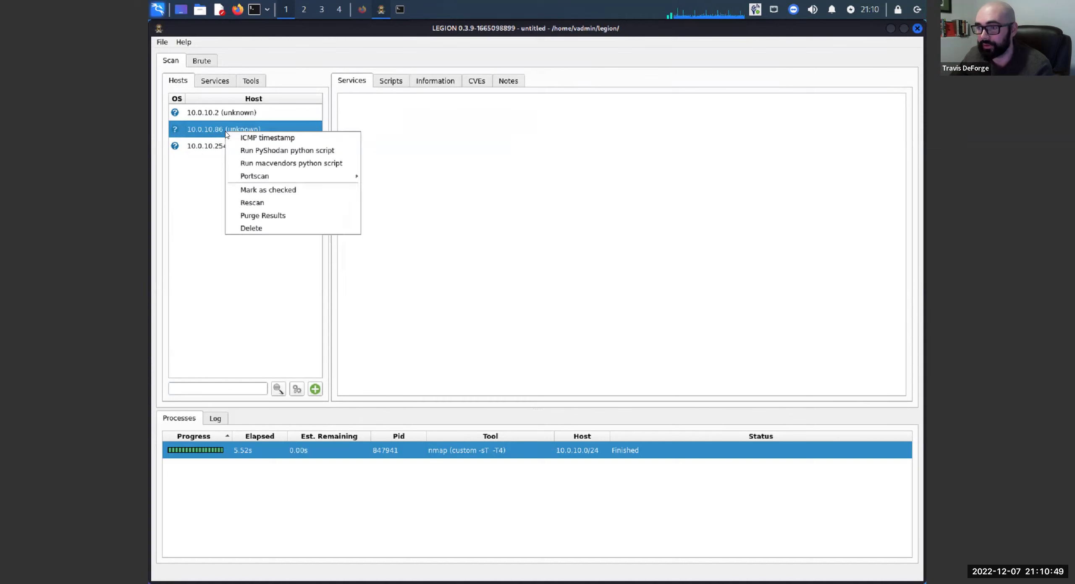
left_click(243, 229)
left_click(267, 144)
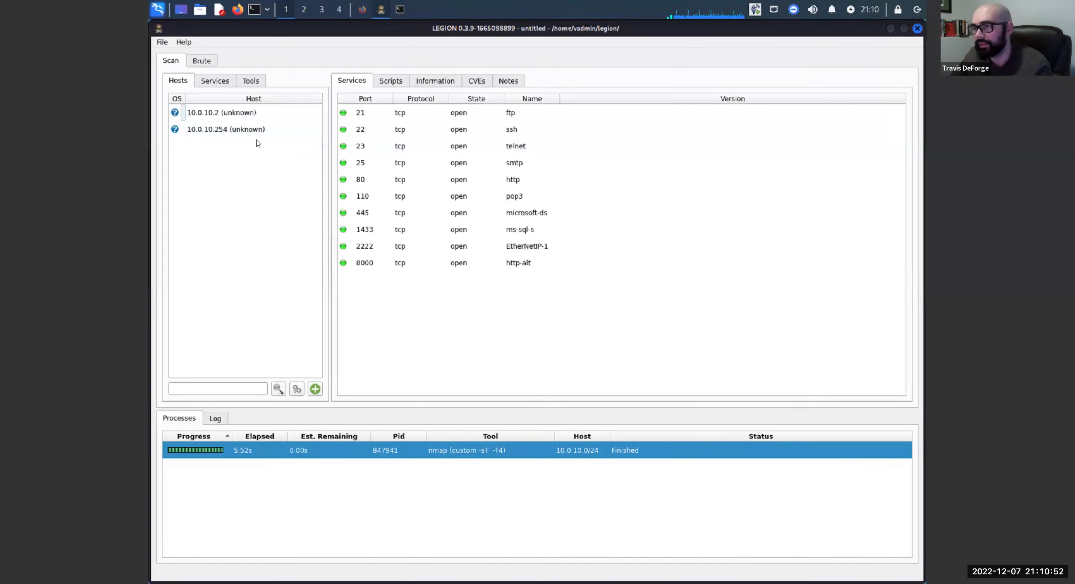
left_click(247, 116)
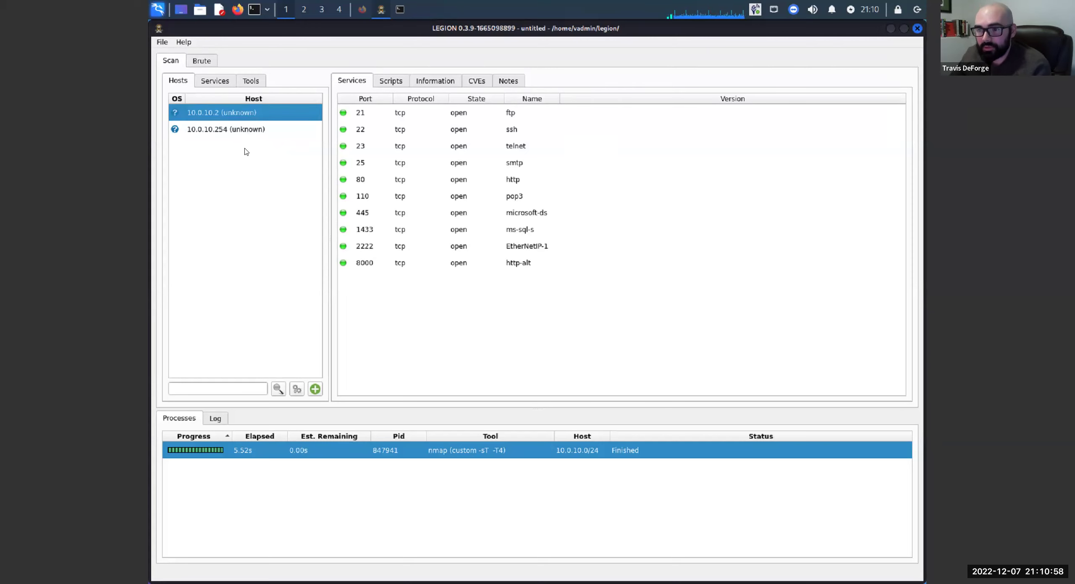
right_click(249, 113)
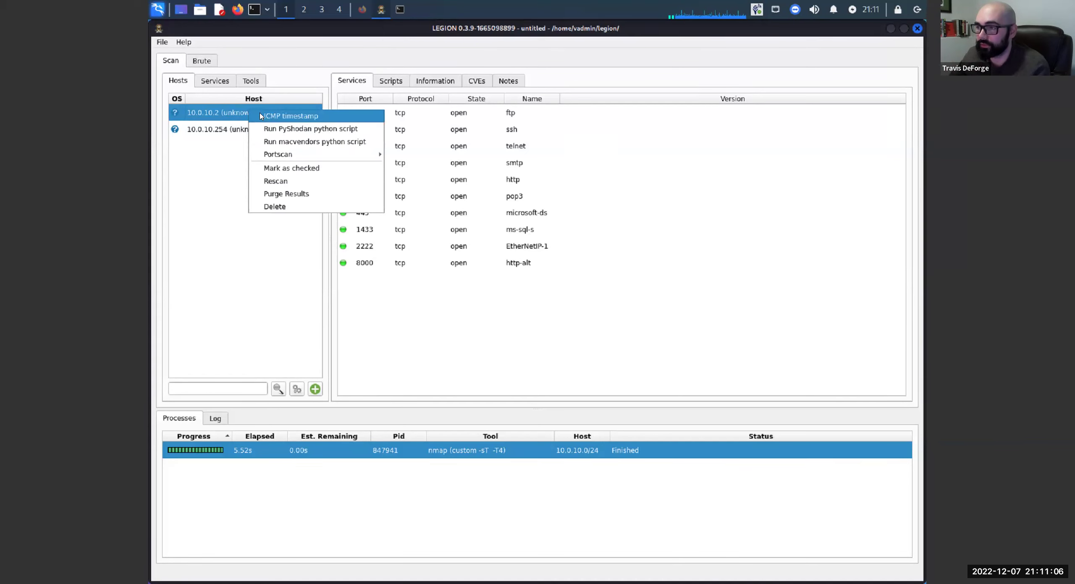